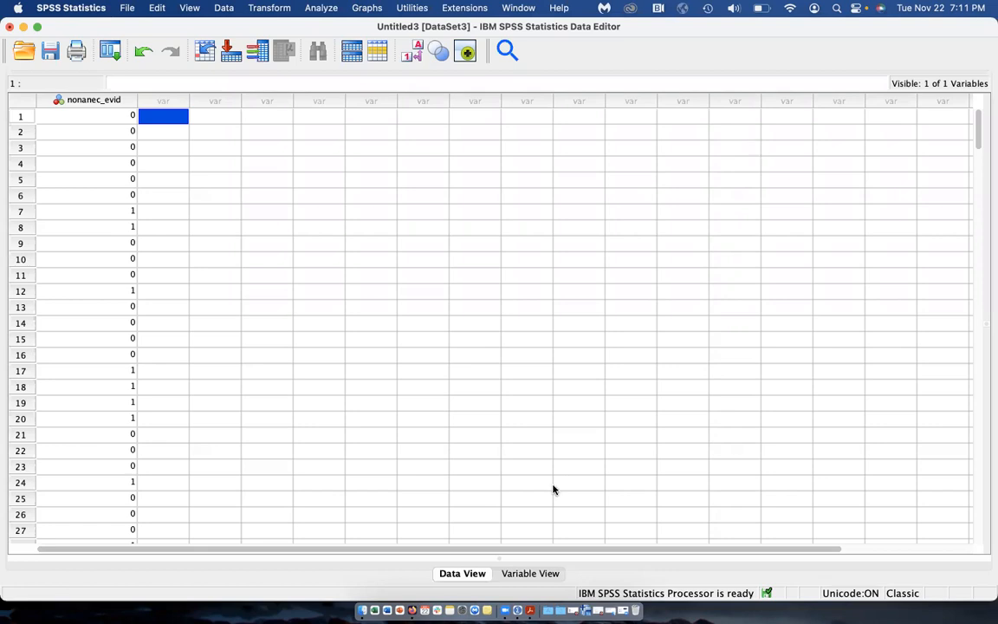
Switch to Acrobat Reader and read the 1-Sample Chi-Squared Test of Association handout's use case and political party example.
left_click(527, 608)
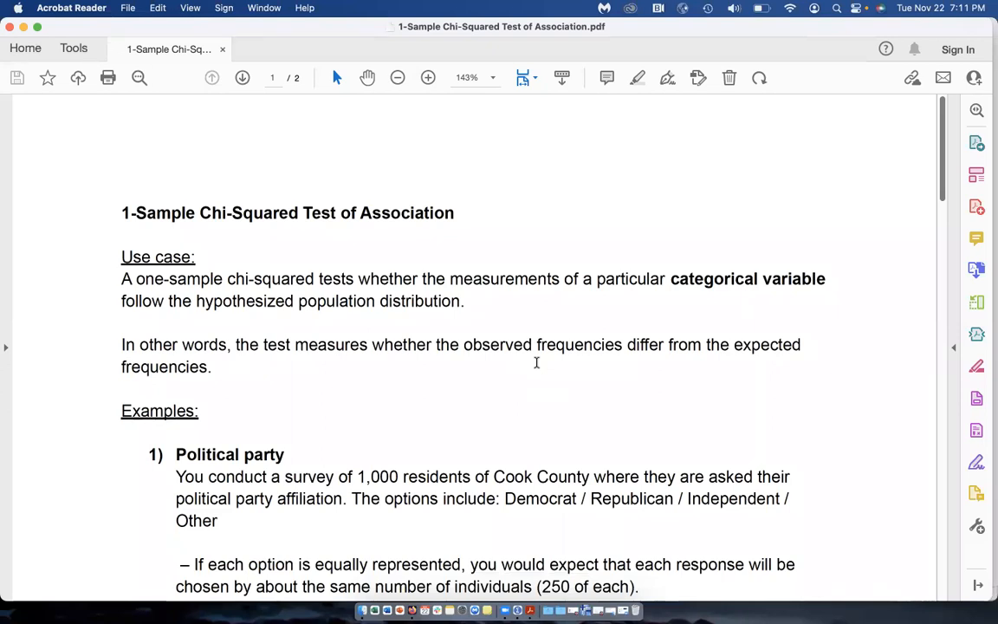
left_click(536, 363)
scroll(537, 361, "down", 2)
scroll(537, 363, "down", 6)
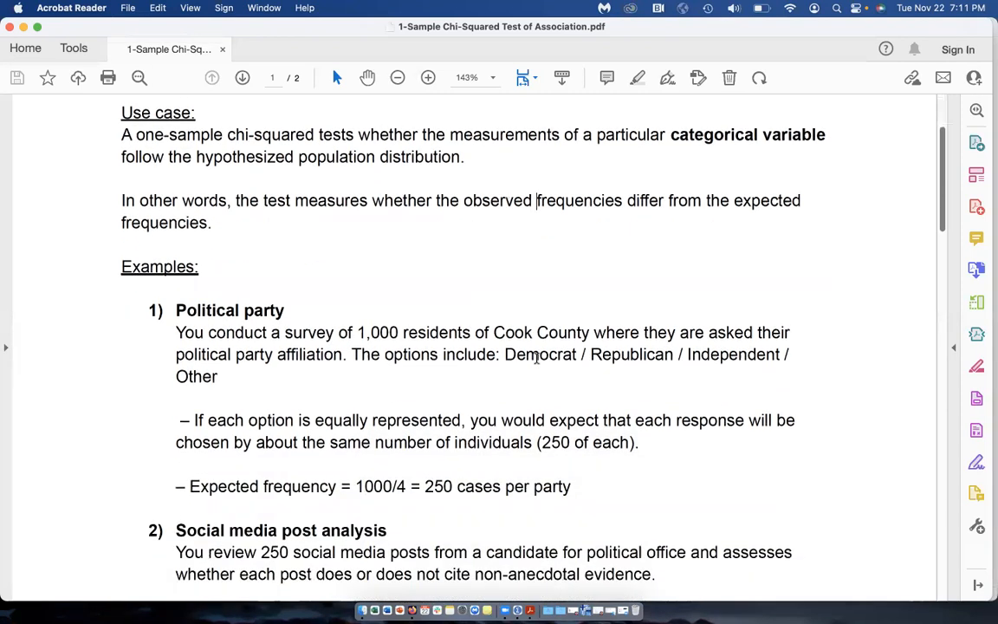
scroll(537, 363, "down", 1)
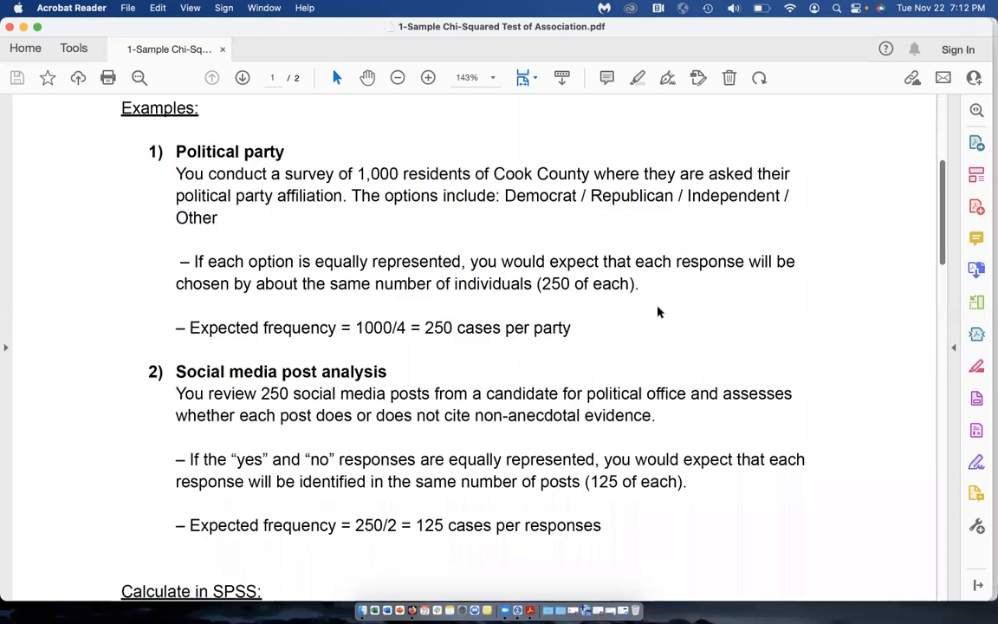
scroll(657, 310, "up", 3)
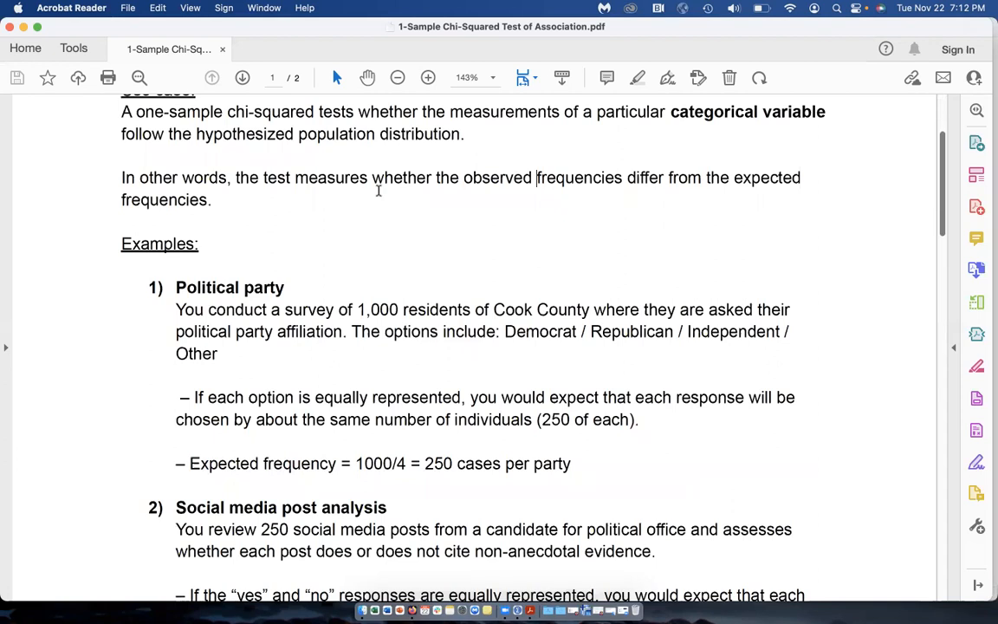
scroll(378, 192, "down", 1)
scroll(812, 363, "down", 3)
scroll(810, 364, "down", 5)
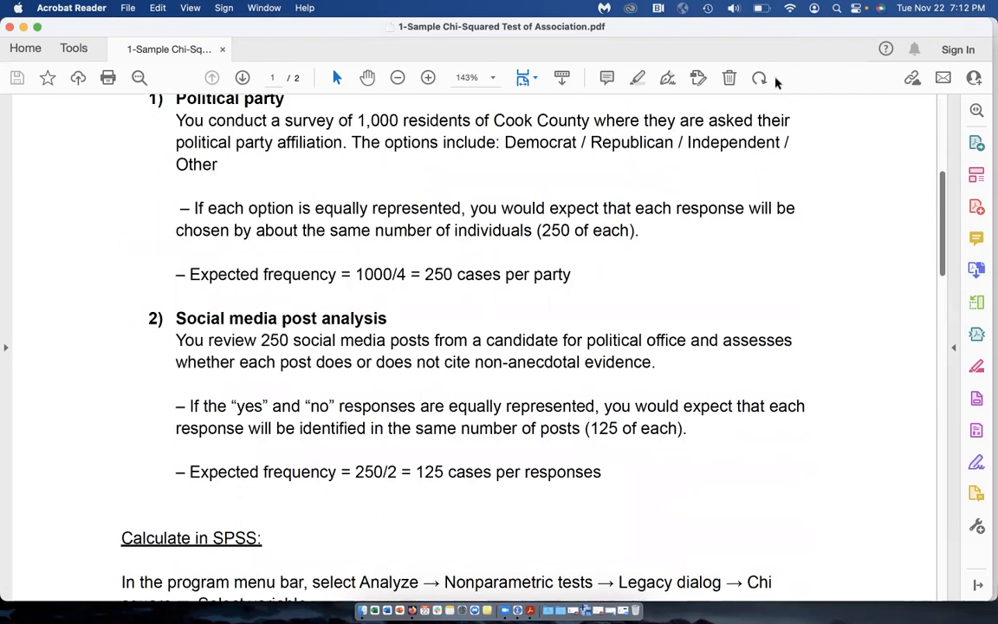
Read the handout's social media post analysis example, SPSS calculation instructions and relevant output list.
scroll(847, 246, "down", 1)
scroll(848, 246, "down", 3)
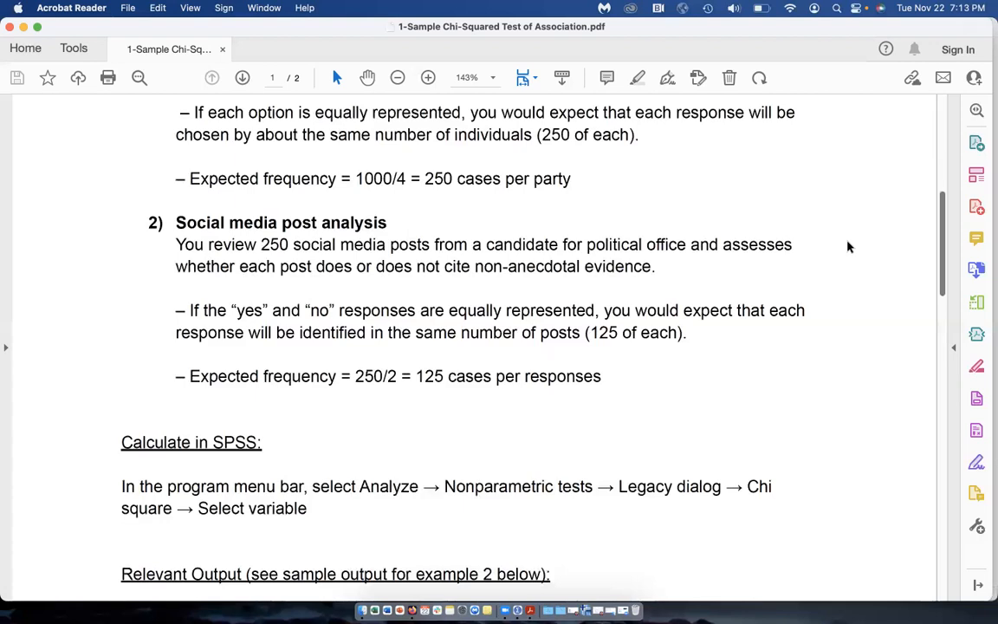
scroll(848, 247, "down", 1)
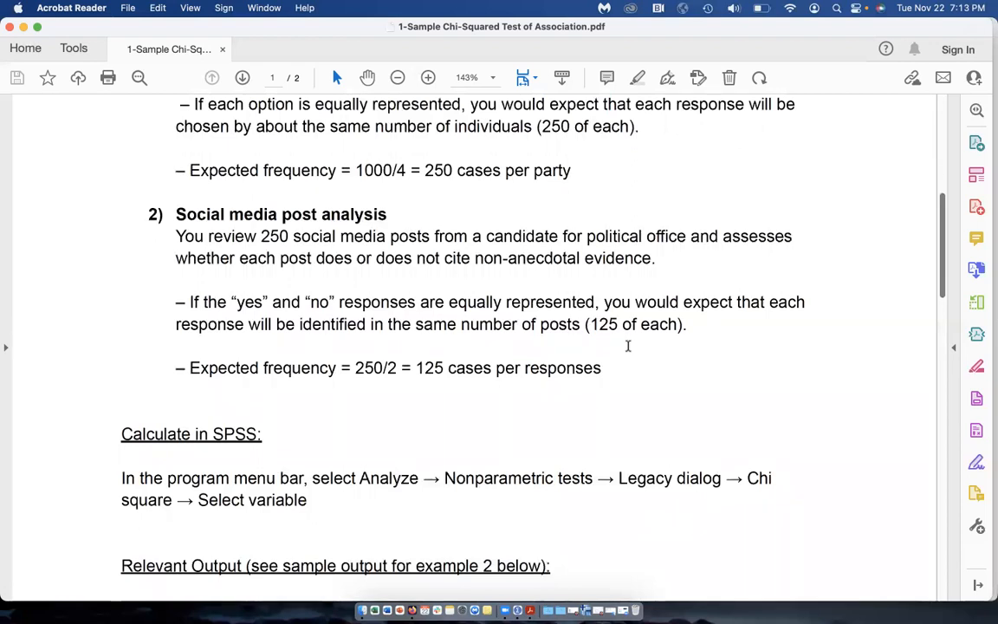
scroll(855, 393, "down", 4)
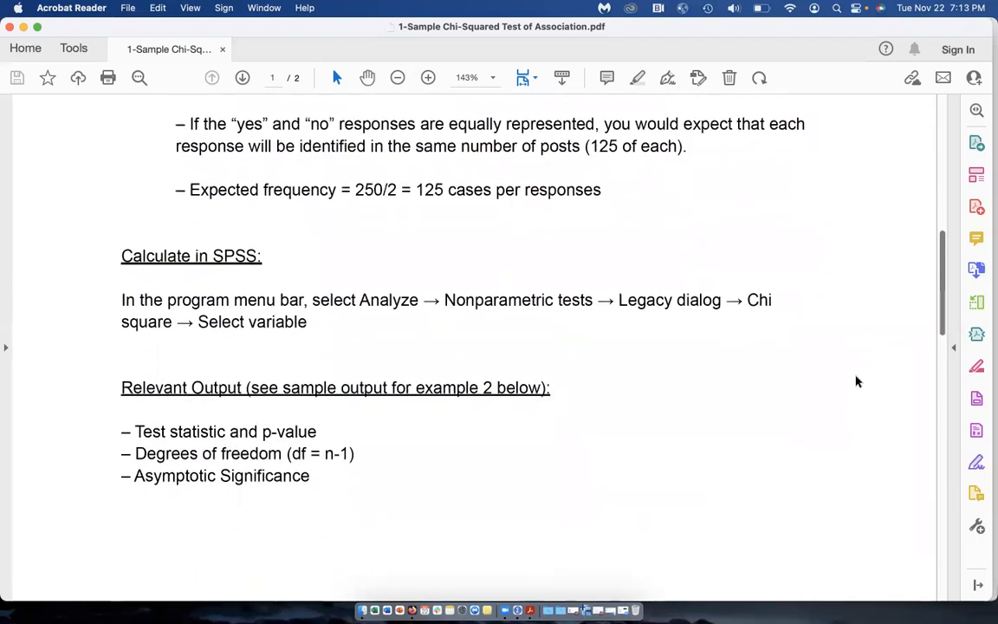
scroll(855, 381, "up", 3)
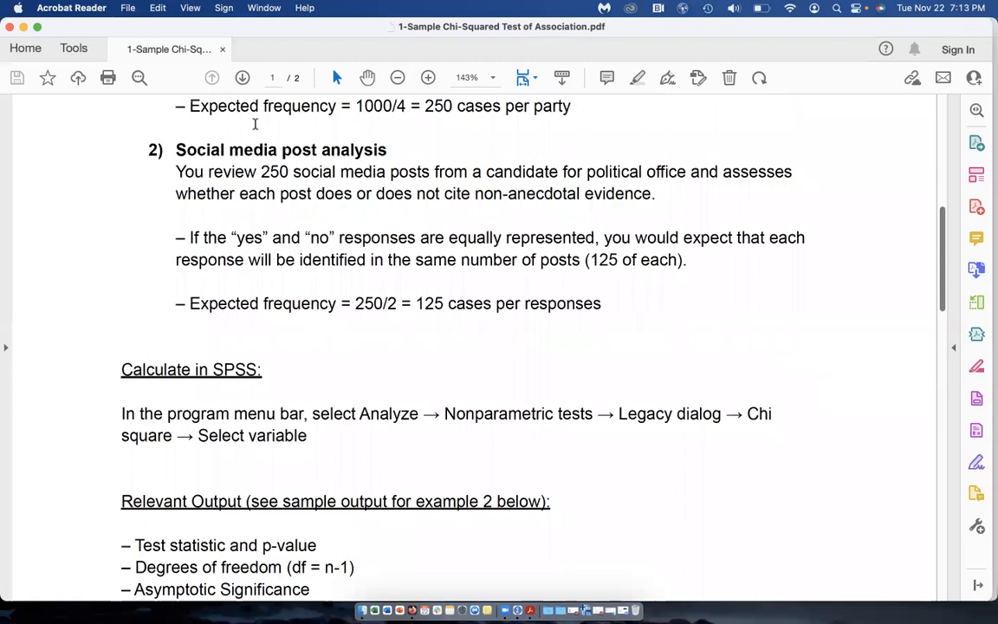
scroll(835, 375, "down", 2)
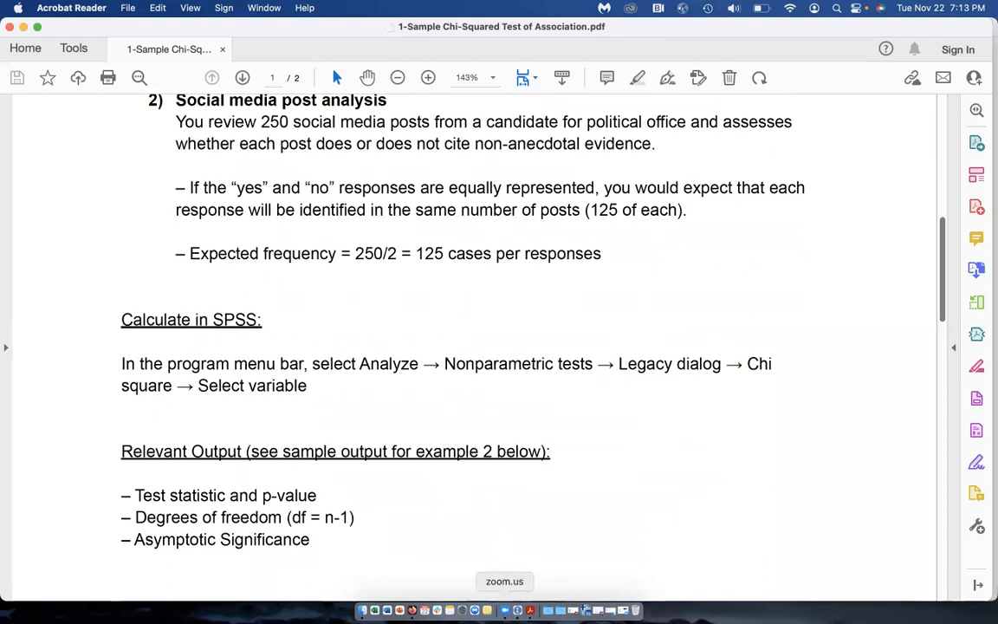
Switch to SPSS Statistics, inspect the value labels of the nonanec_evid variable, and return to the data values.
left_click(518, 611)
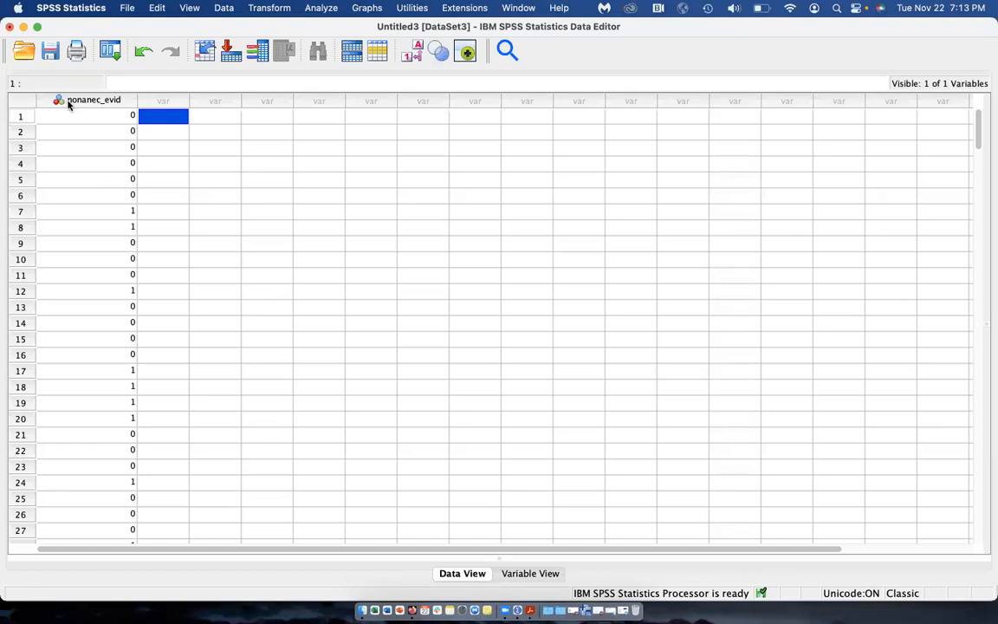
left_click(530, 573)
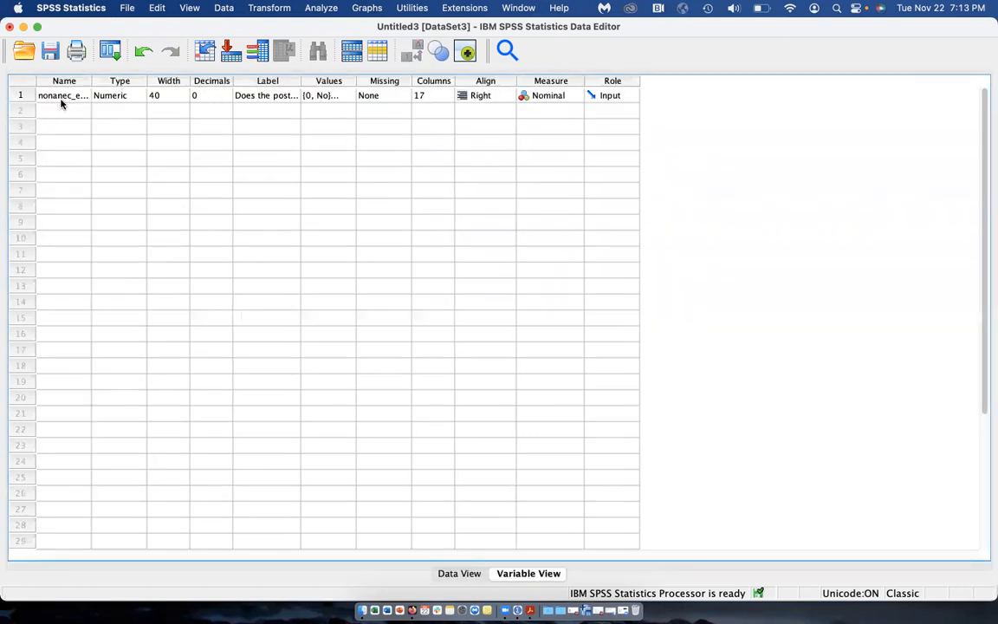
left_click(338, 97)
left_click(345, 96)
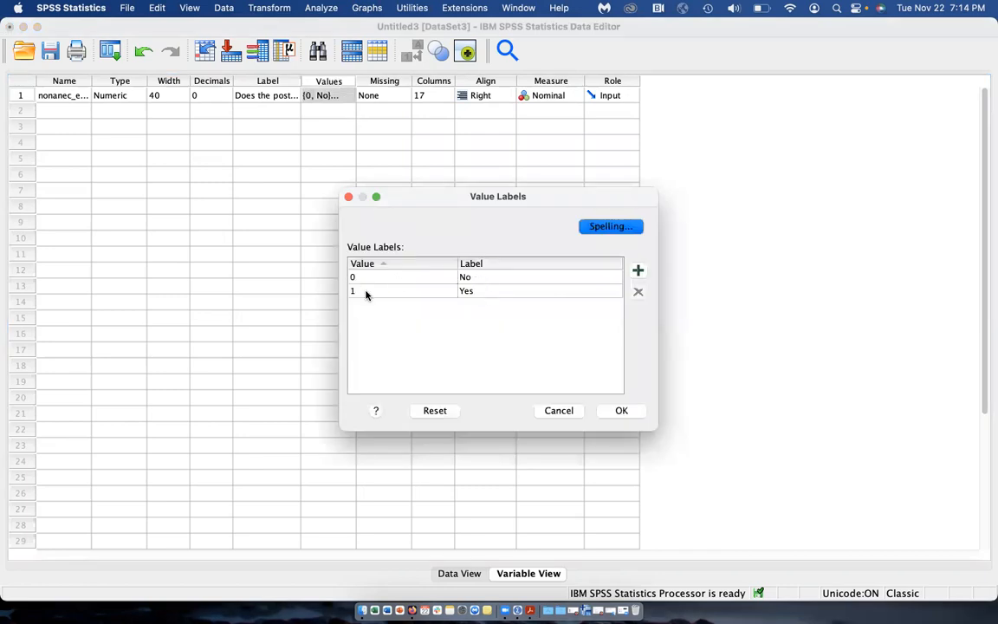
left_click(620, 409)
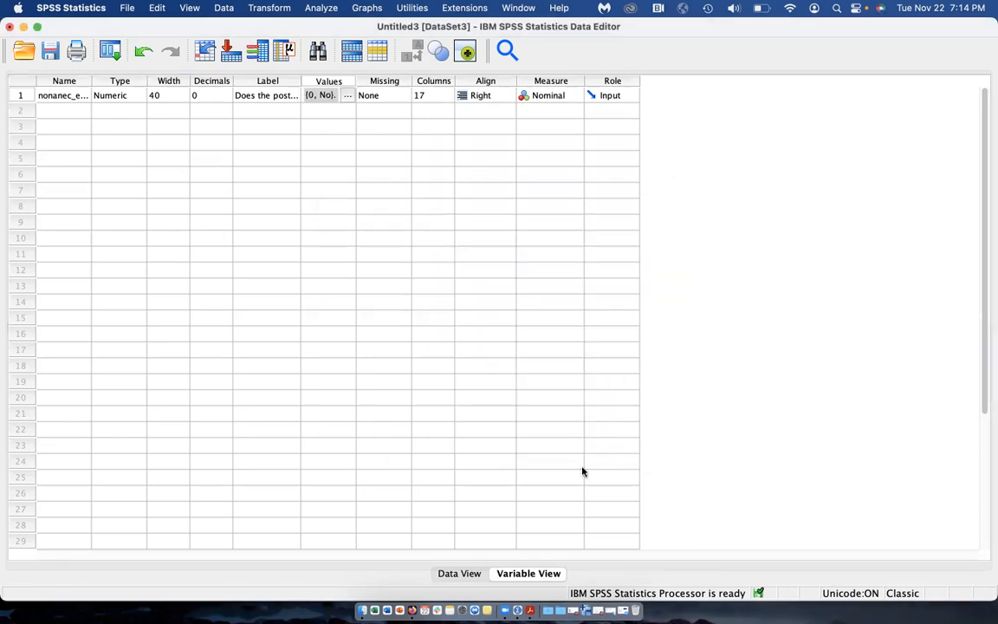
left_click(459, 573)
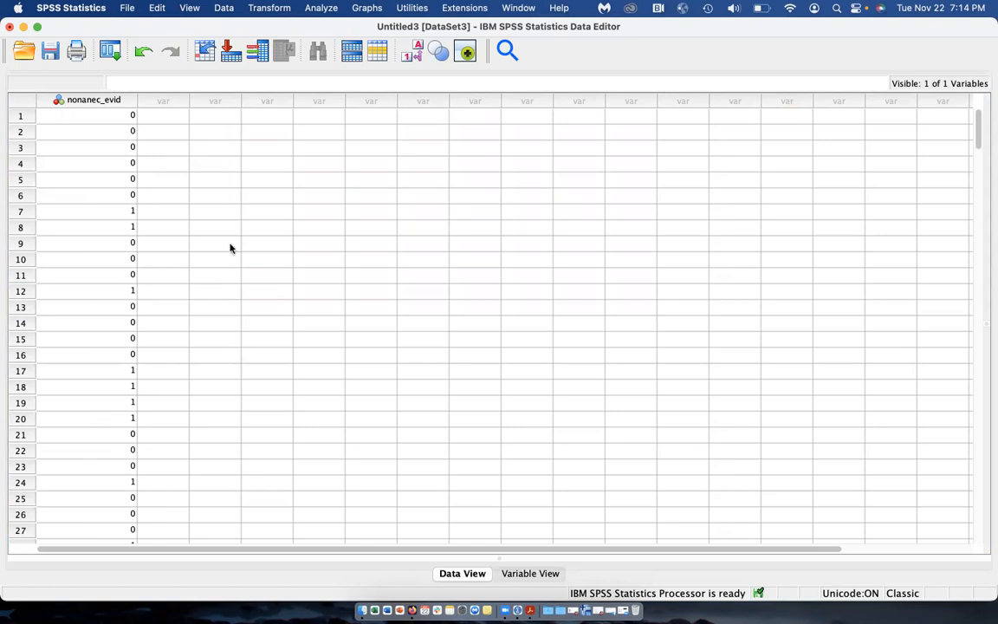
Open the legacy nonparametric Chi-square test and show the variables by name instead of label.
left_click(328, 7)
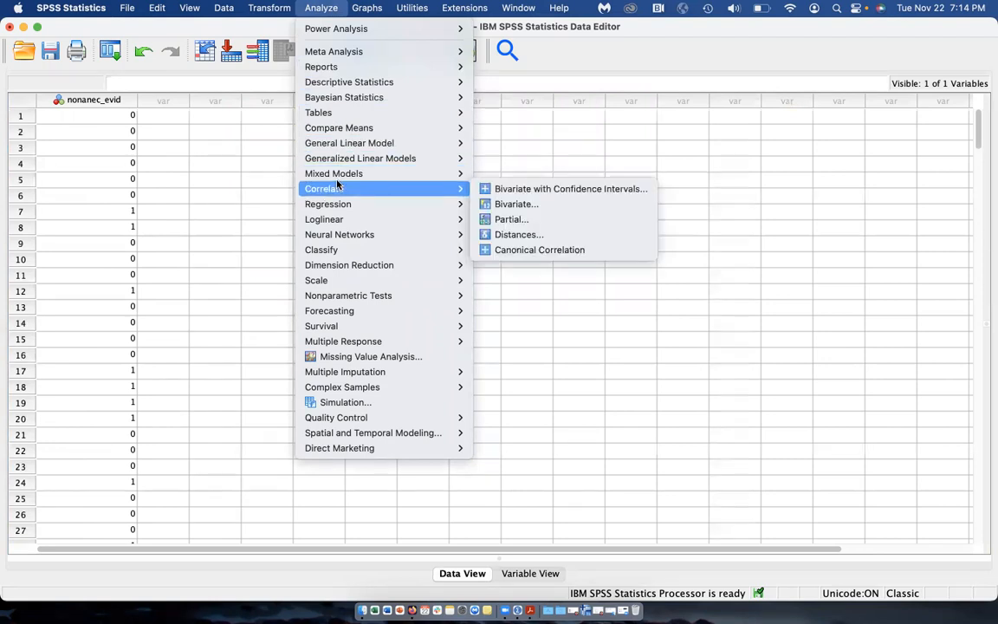
mouse_move(346, 296)
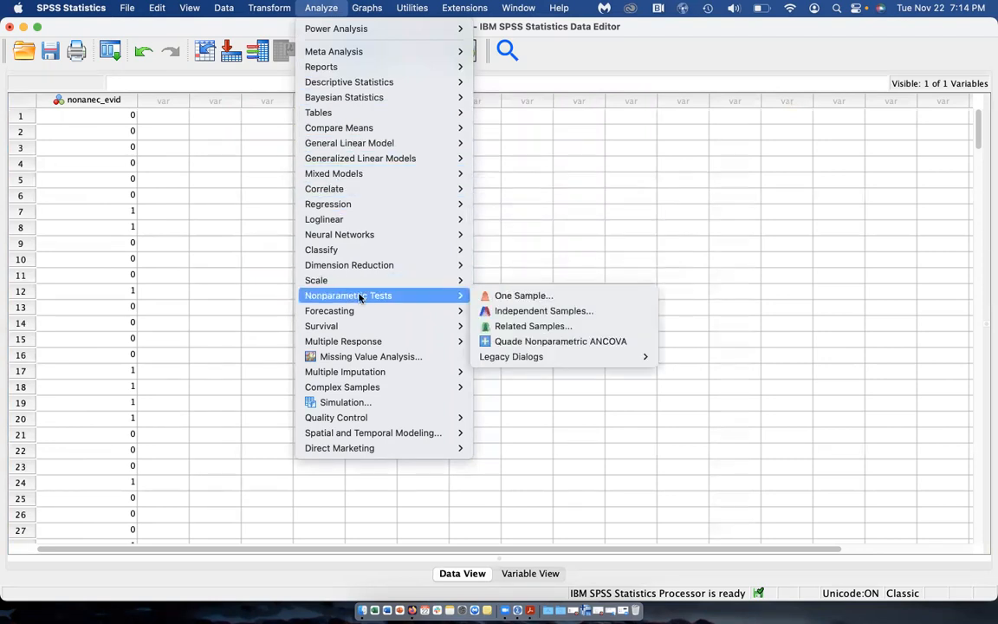
mouse_move(498, 359)
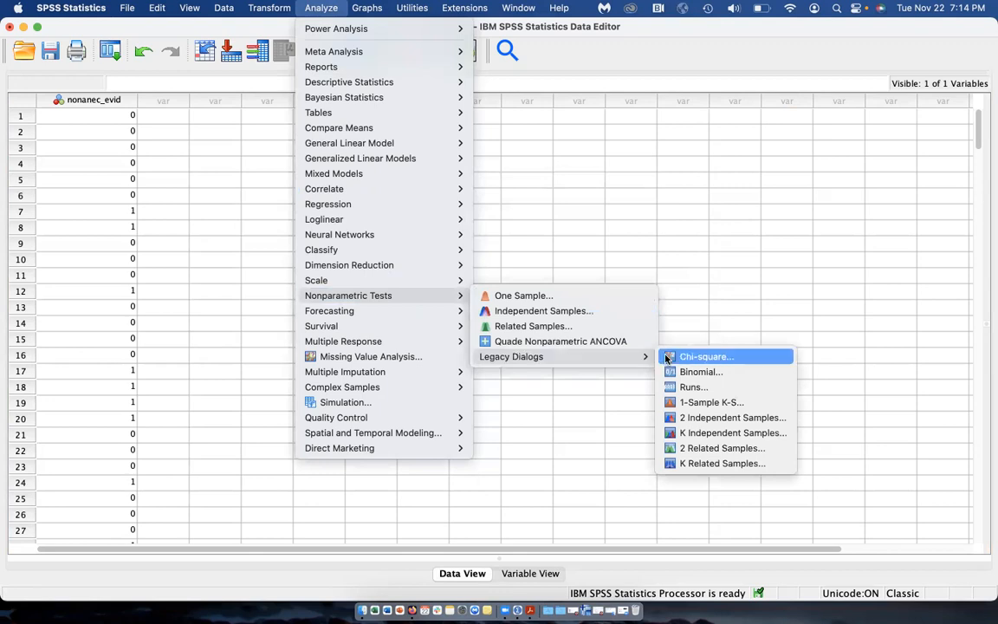
left_click(666, 359)
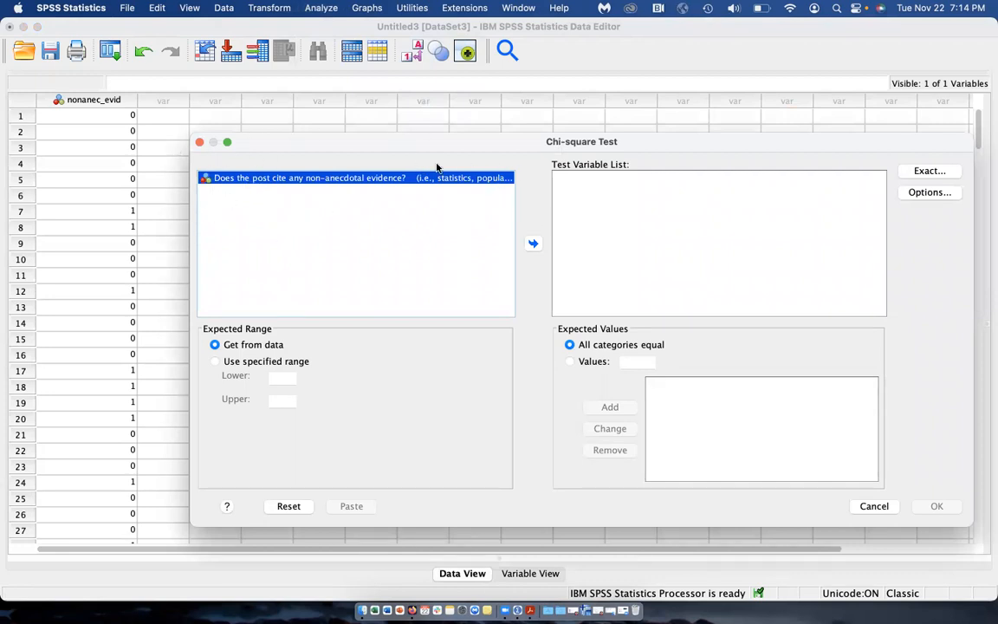
right_click(458, 179)
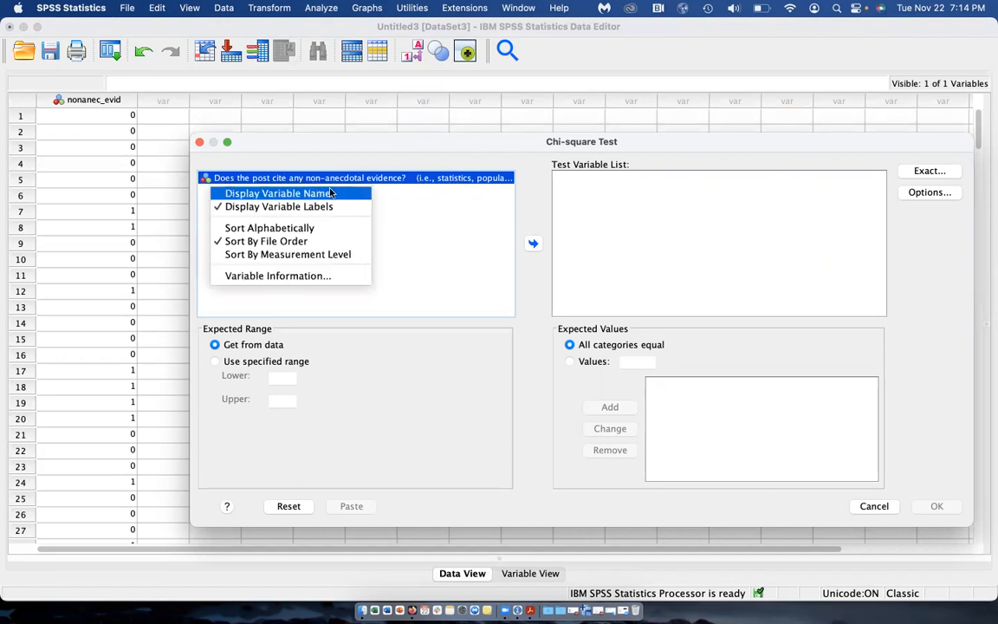
left_click(288, 193)
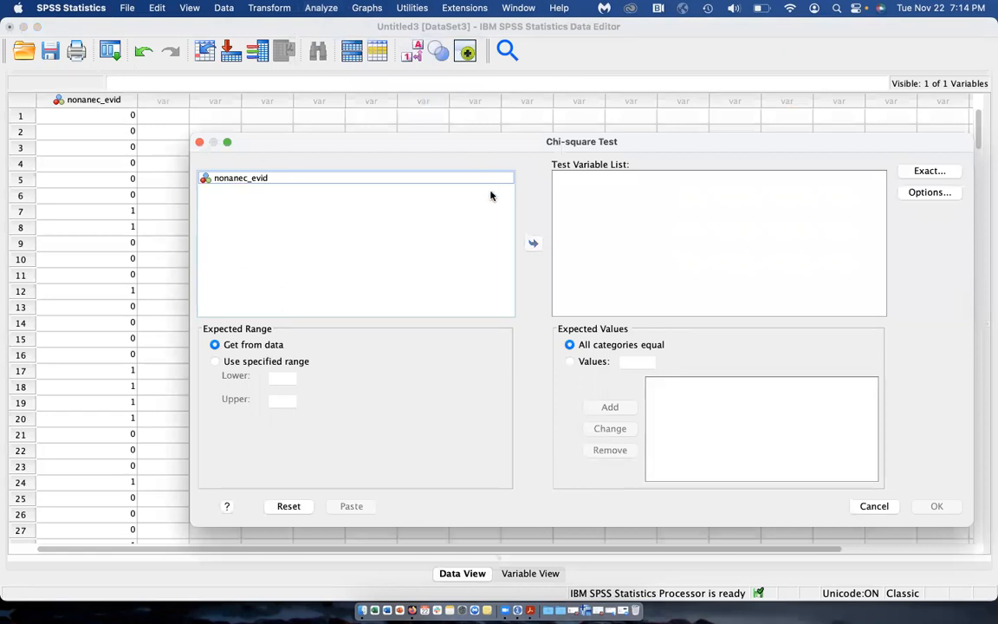
Add nonanec_evid as the test variable and run the chi-square test.
left_click(459, 178)
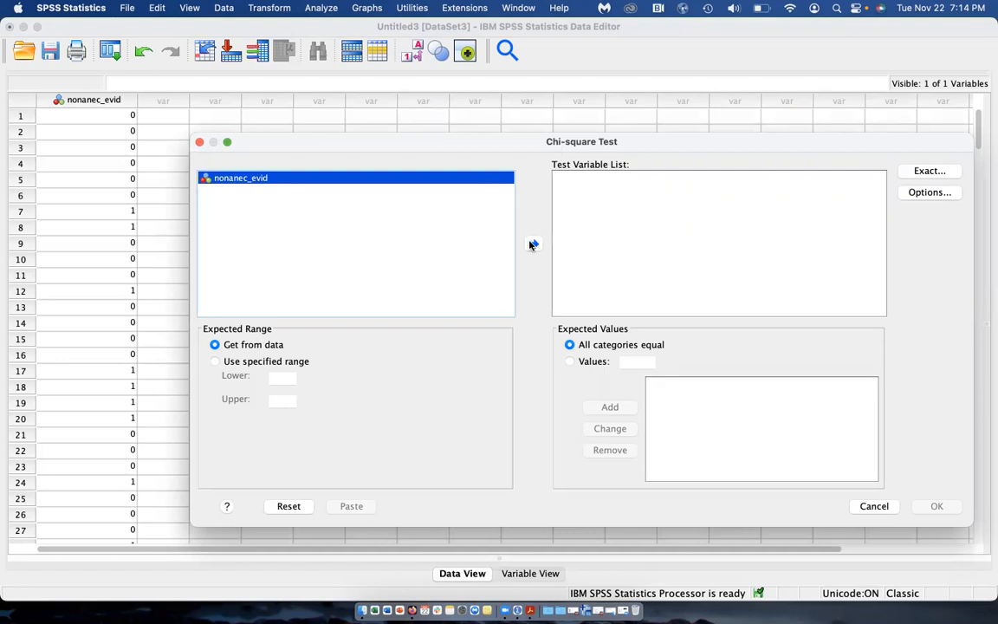
left_click(533, 244)
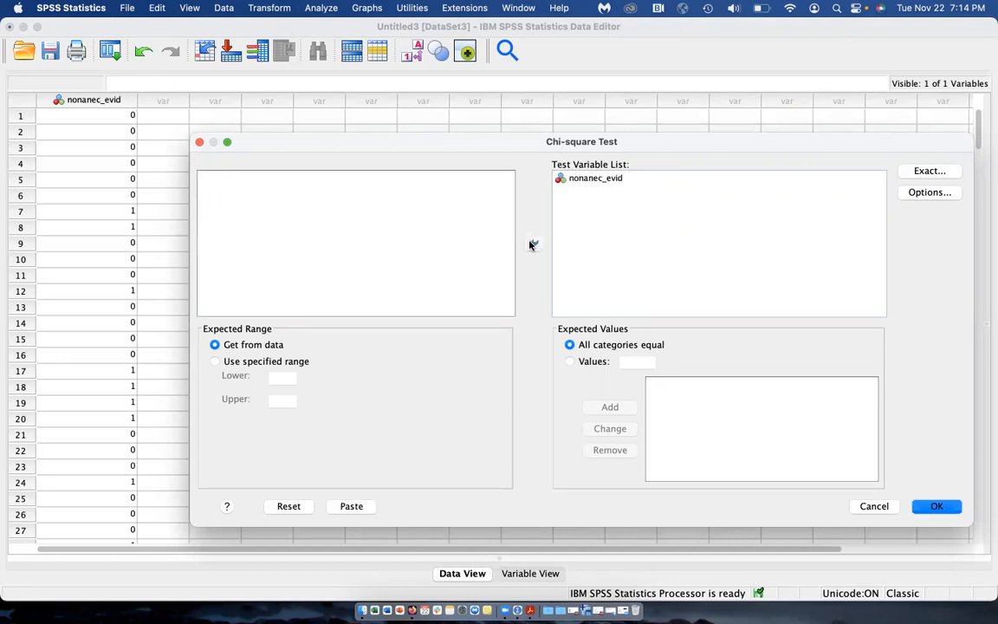
left_click(936, 507)
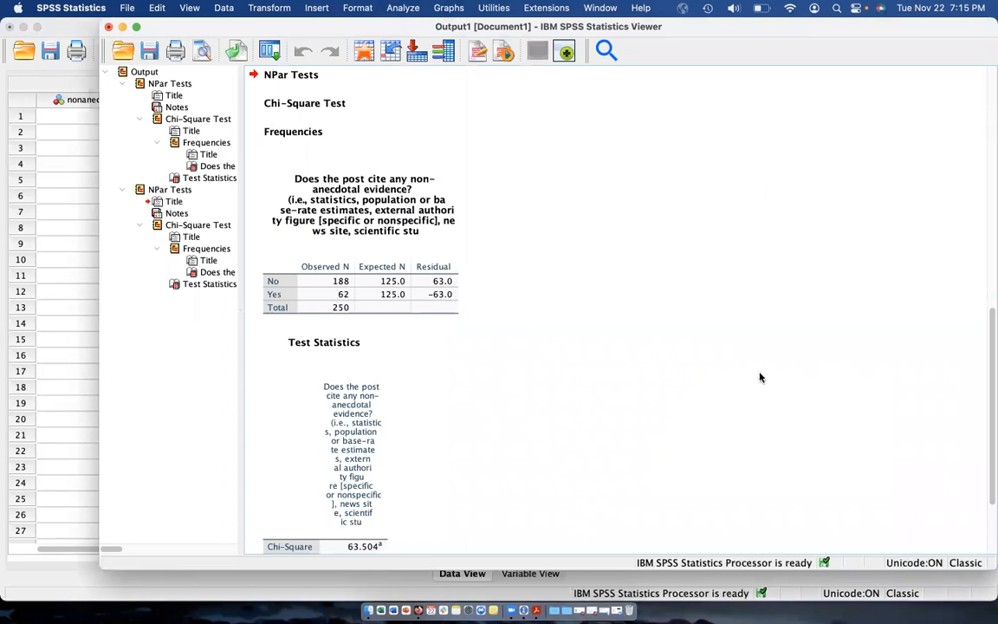
Examine the chi-square output's observed and expected frequencies, residuals, test statistic, degrees of freedom and asymptotic significance.
scroll(762, 378, "down", 5)
scroll(759, 377, "up", 4)
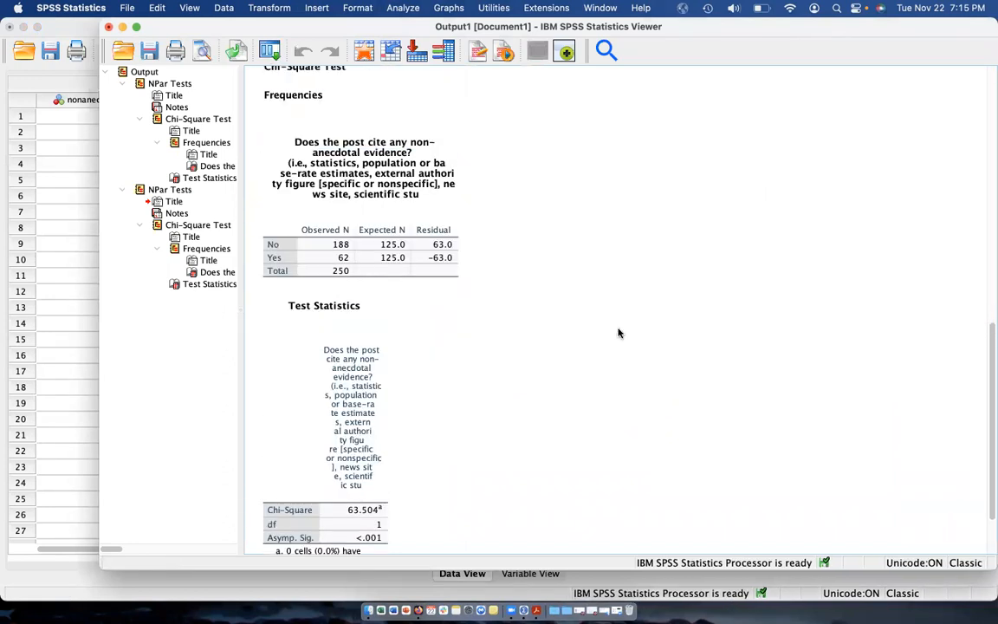
scroll(594, 307, "down", 3)
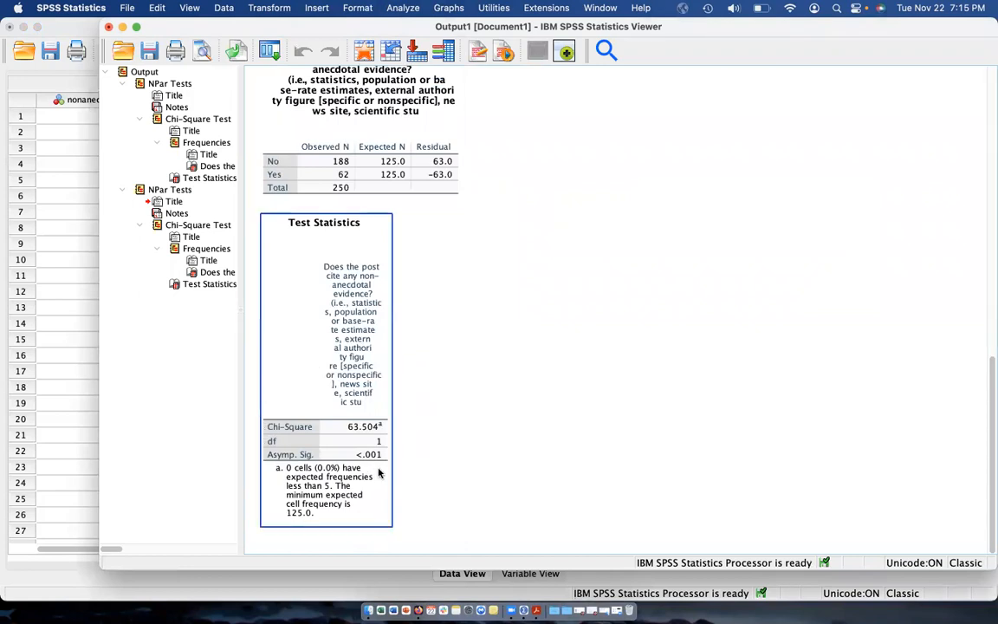
scroll(494, 210, "up", 2)
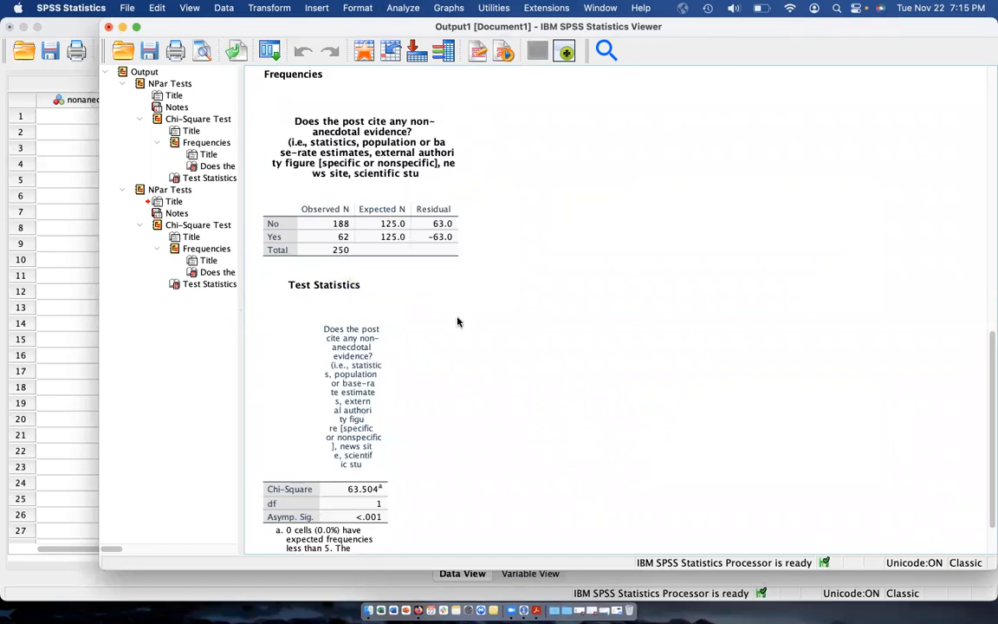
scroll(458, 323, "down", 3)
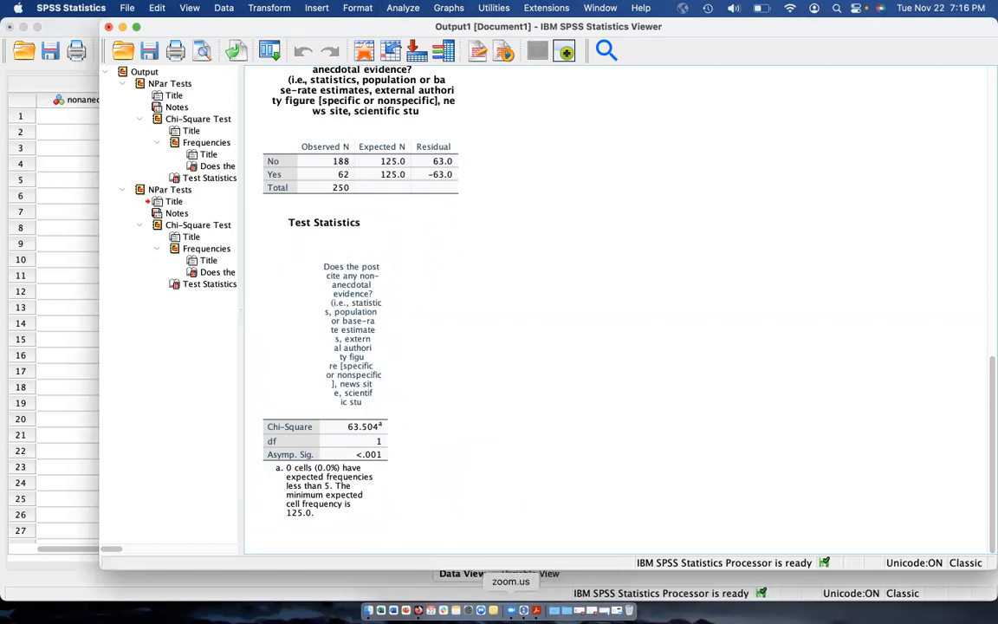
Switch back to the Acrobat Reader handout and review it through to the sample frequencies and test statistics on page 2.
left_click(536, 610)
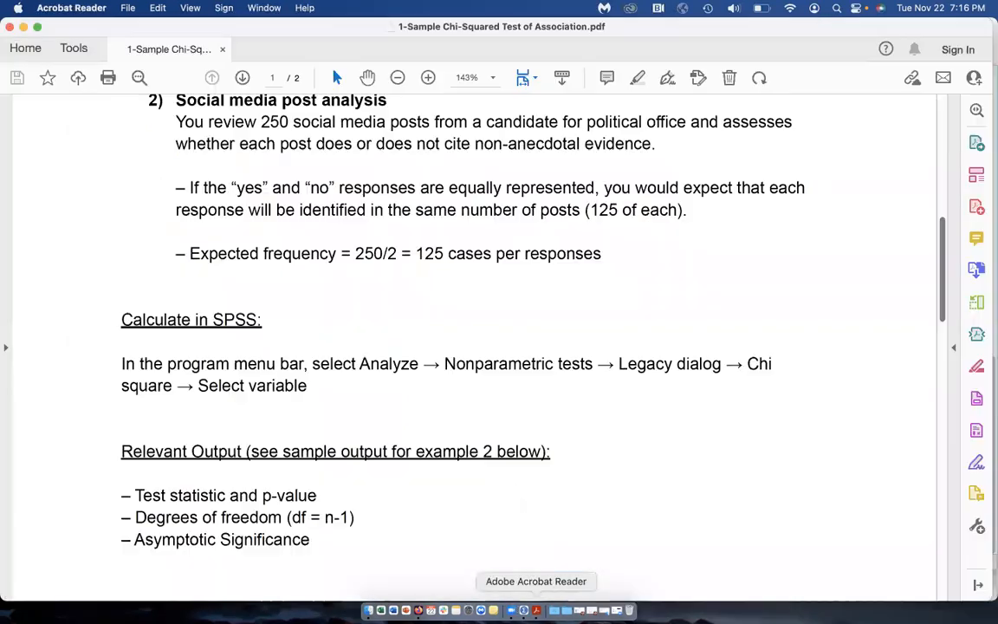
scroll(530, 441, "up", 3)
scroll(531, 440, "up", 5)
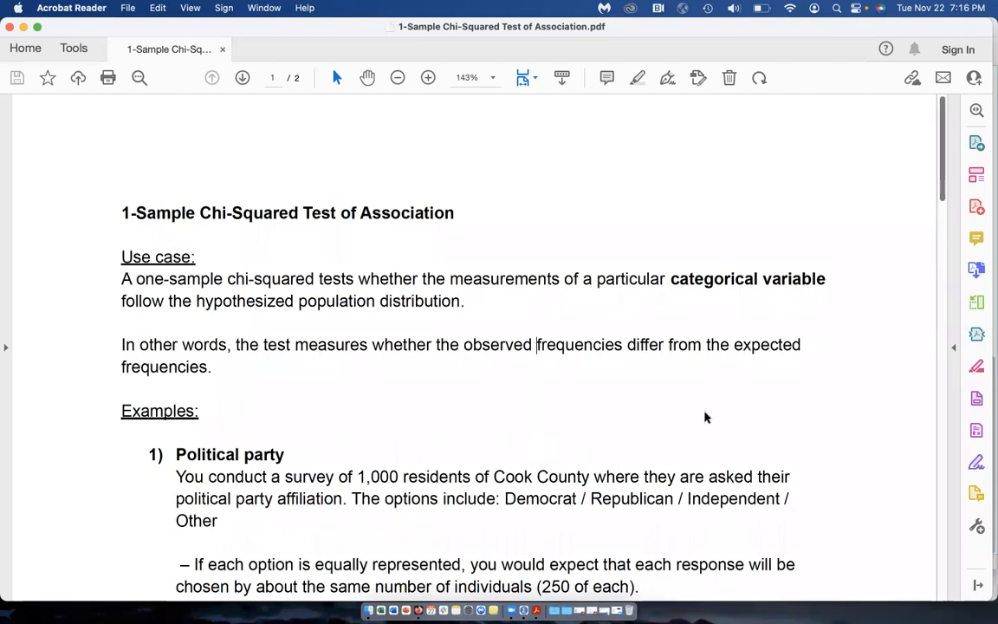
scroll(705, 418, "down", 5)
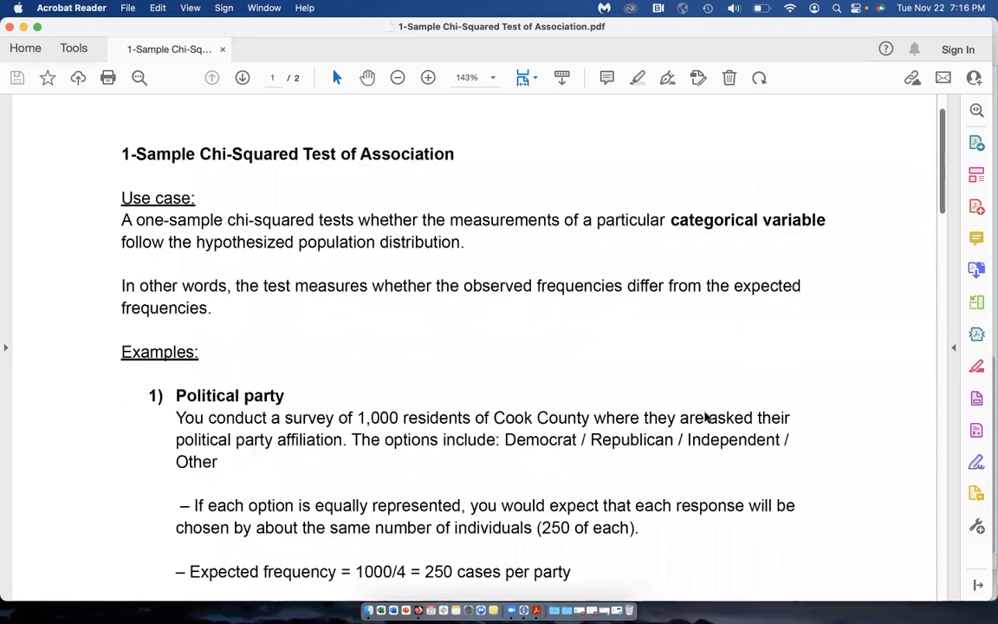
scroll(705, 418, "down", 7)
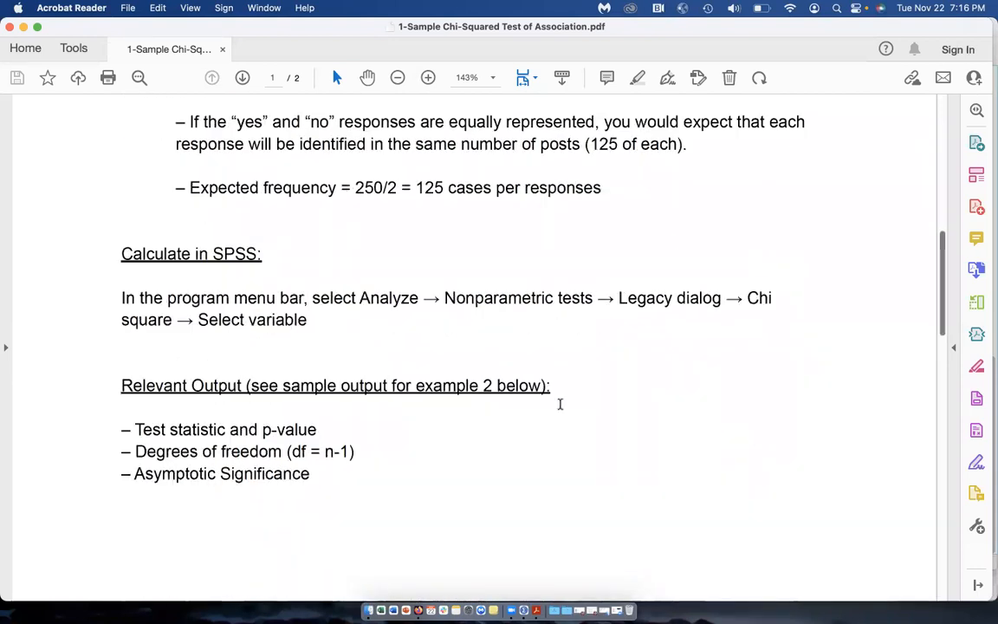
scroll(541, 452, "down", 4)
scroll(541, 450, "down", 8)
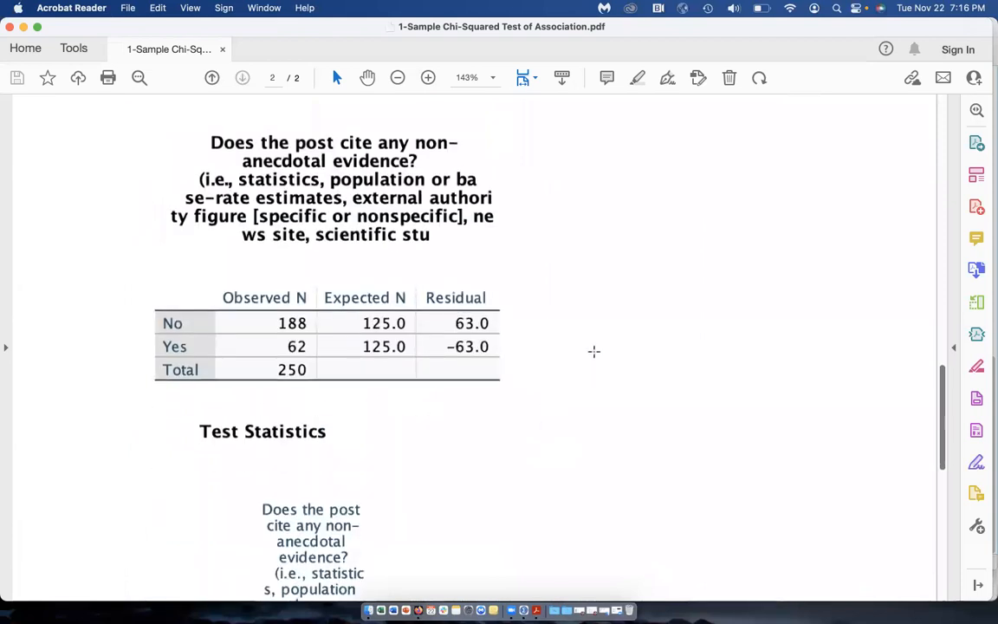
scroll(594, 353, "down", 3)
scroll(593, 351, "down", 6)
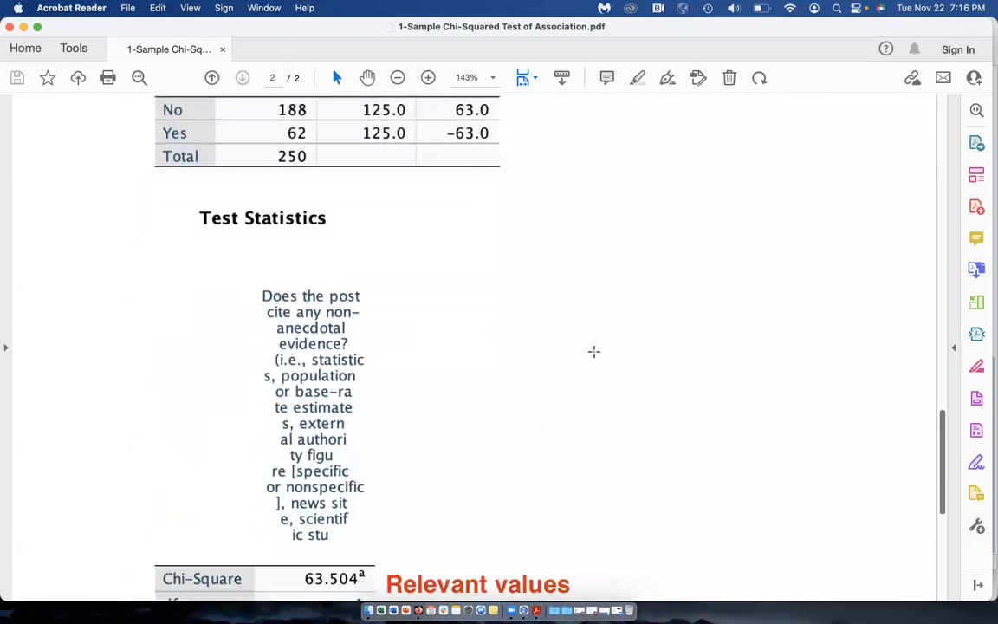